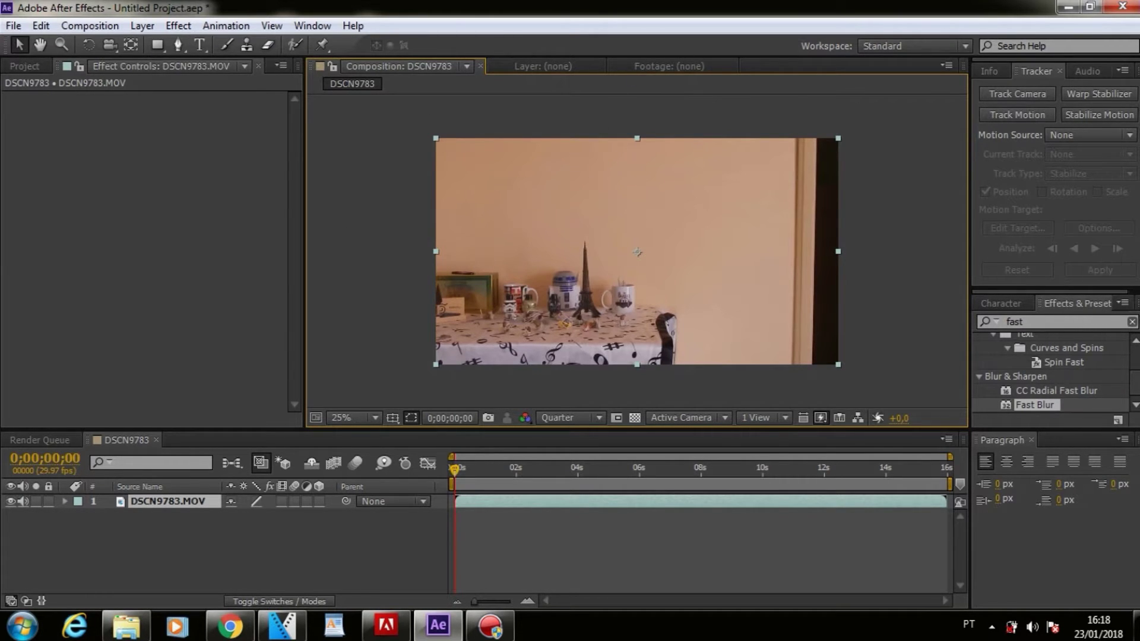
- Run the 3D Camera Tracker on DSCN9783.MOV so solved track points cover the tabletop
left_click(312, 25)
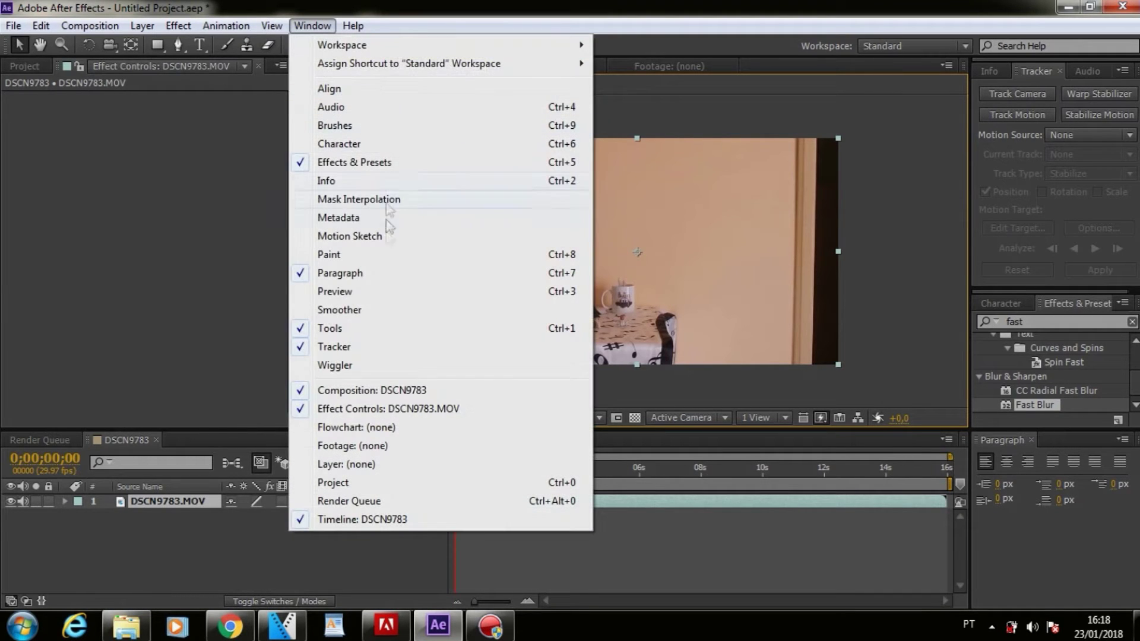
left_click(181, 312)
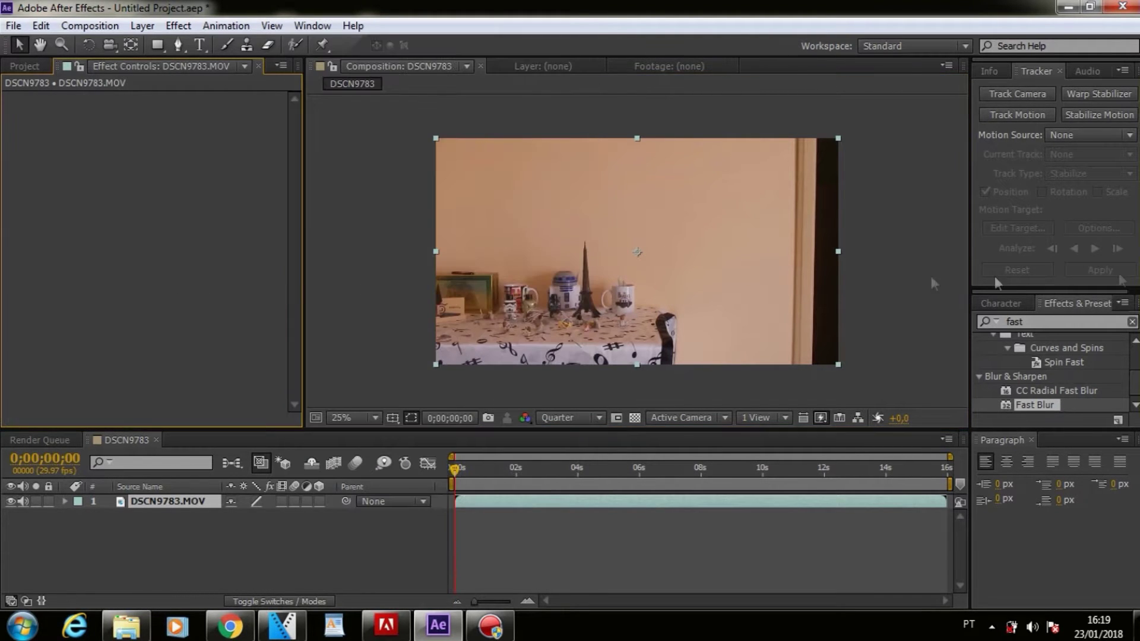
left_click(1029, 94)
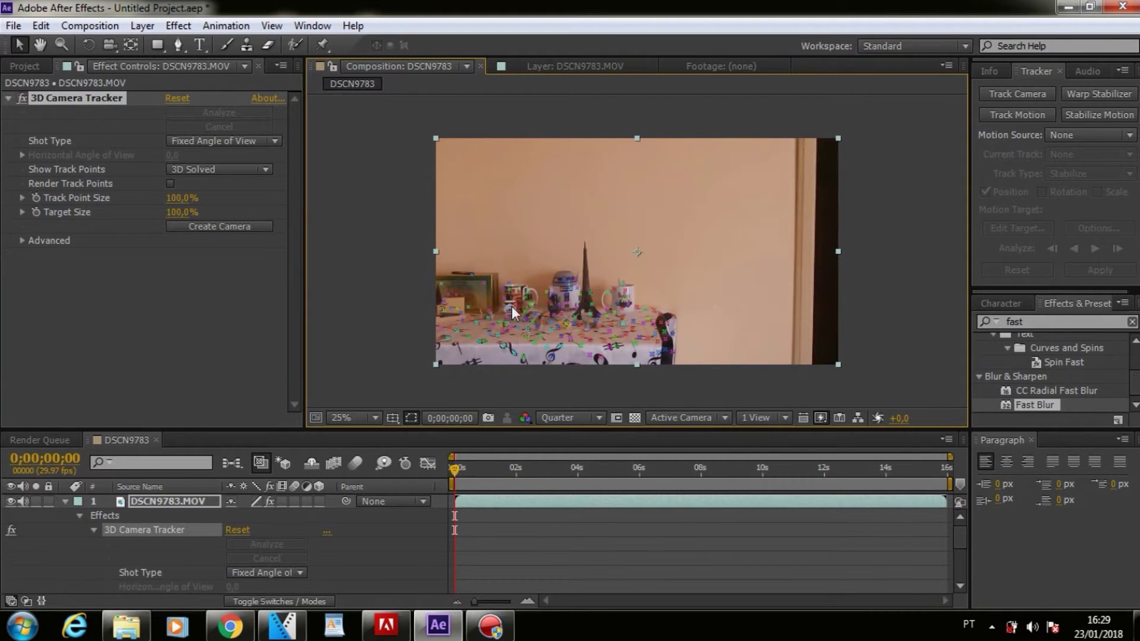
- Select the track points under the red target and create a text layer and camera there
double_click(478, 281)
left_click(411, 63)
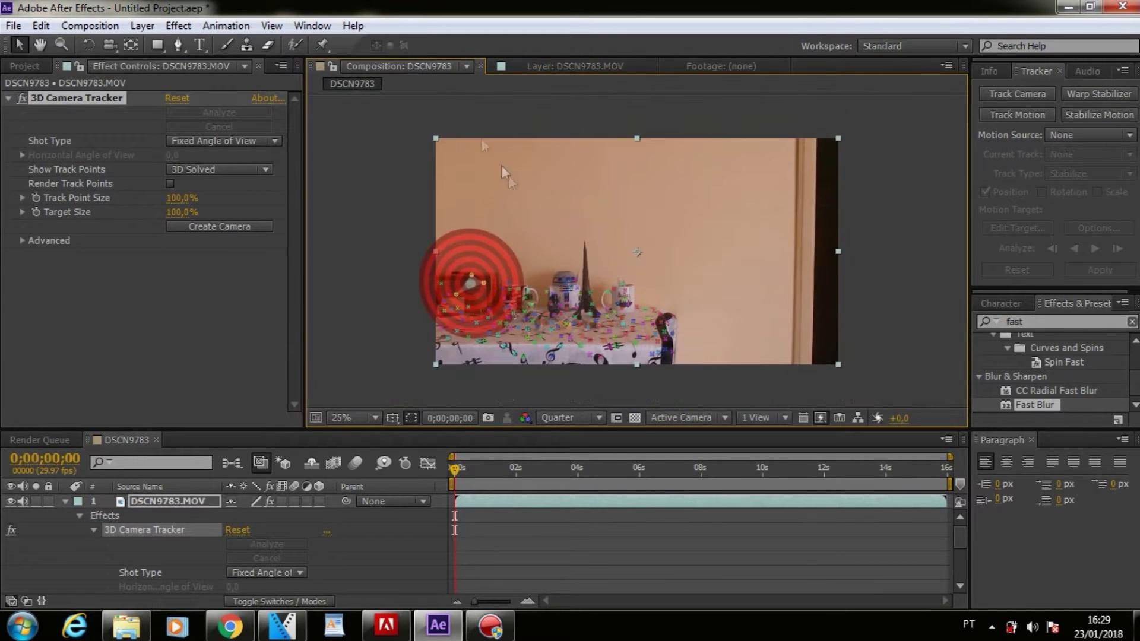
right_click(469, 284)
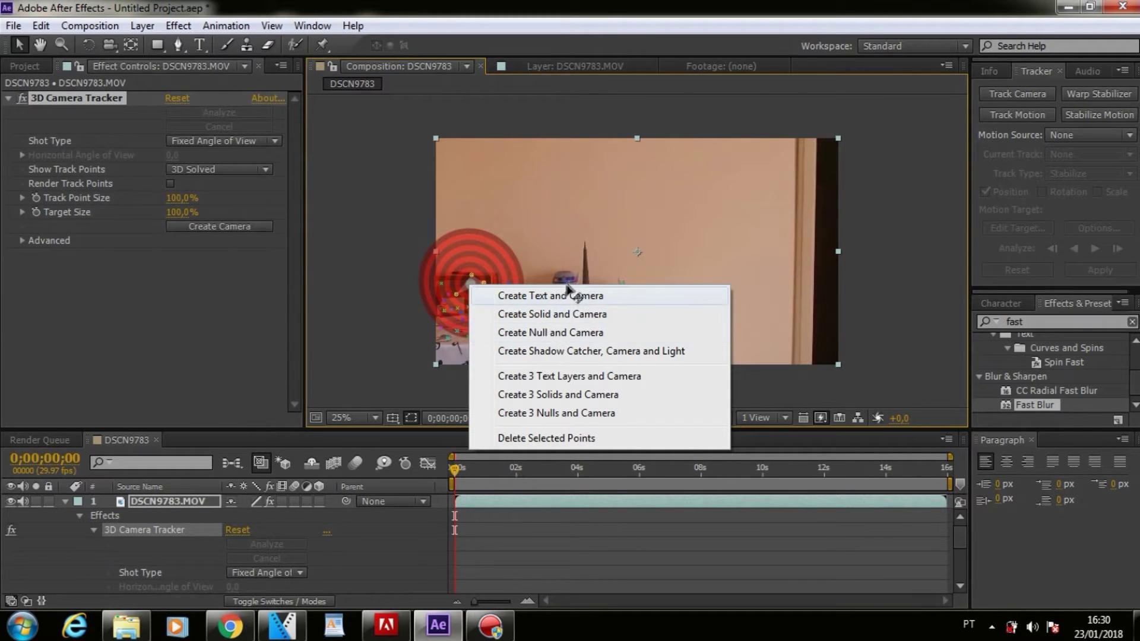
left_click(606, 295)
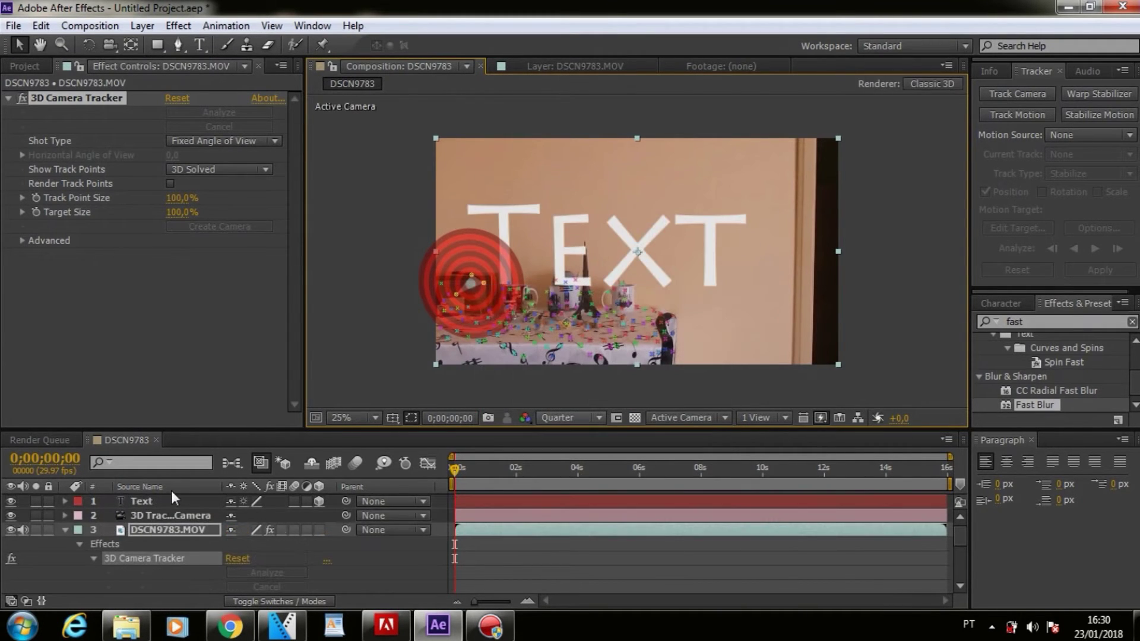
- Replace the placeholder TEXT on the new text layer with '3D3d'
left_click(165, 501)
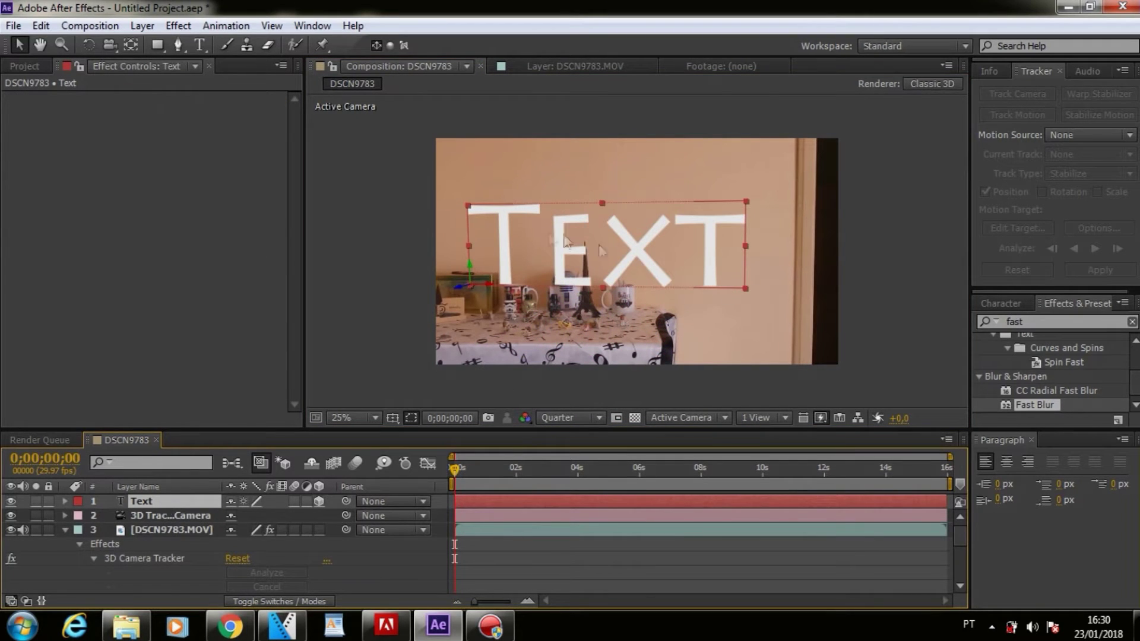
double_click(541, 233)
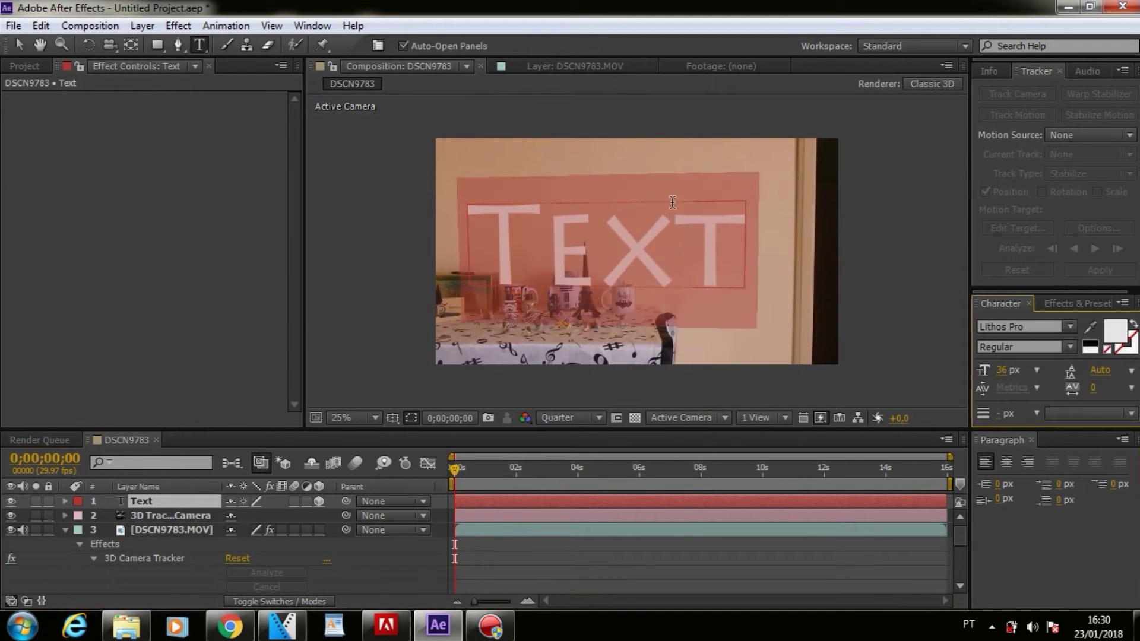
type("3D")
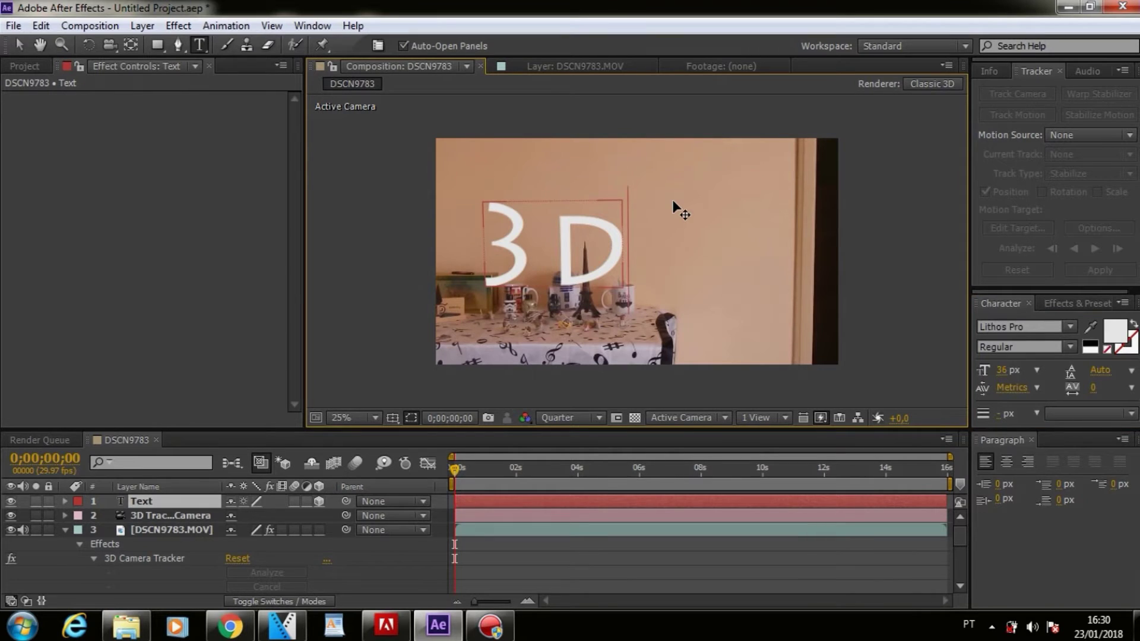
type("3d")
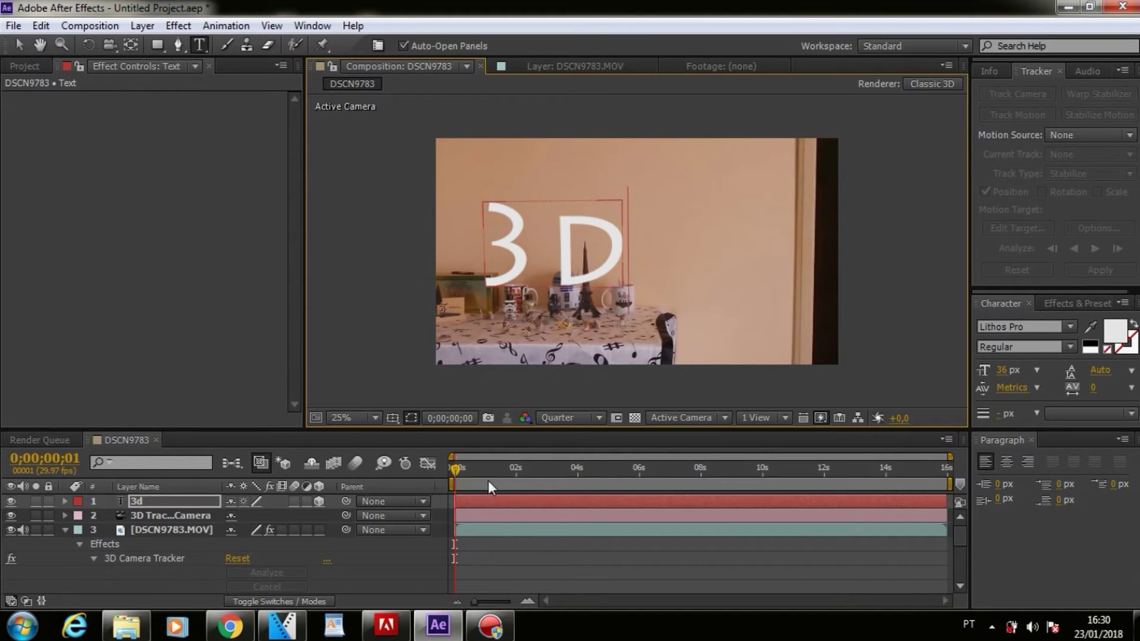
- Scrub the timeline and play a preview to check how the 3D text tracks
left_click_drag(497, 472, 640, 484)
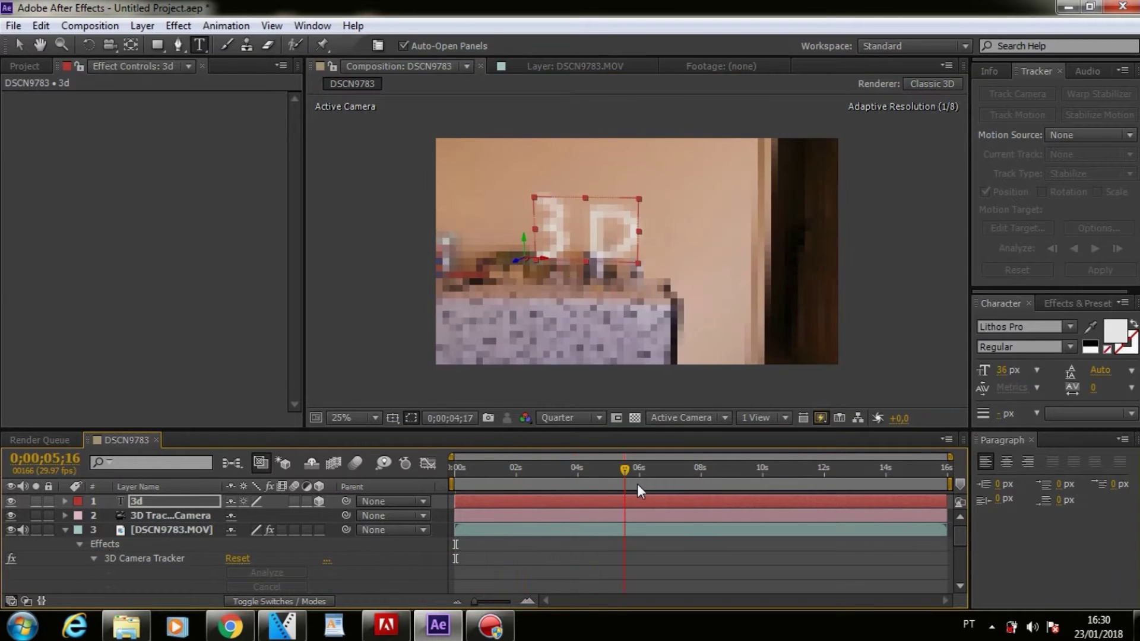
left_click_drag(654, 491, 457, 467)
key("space")
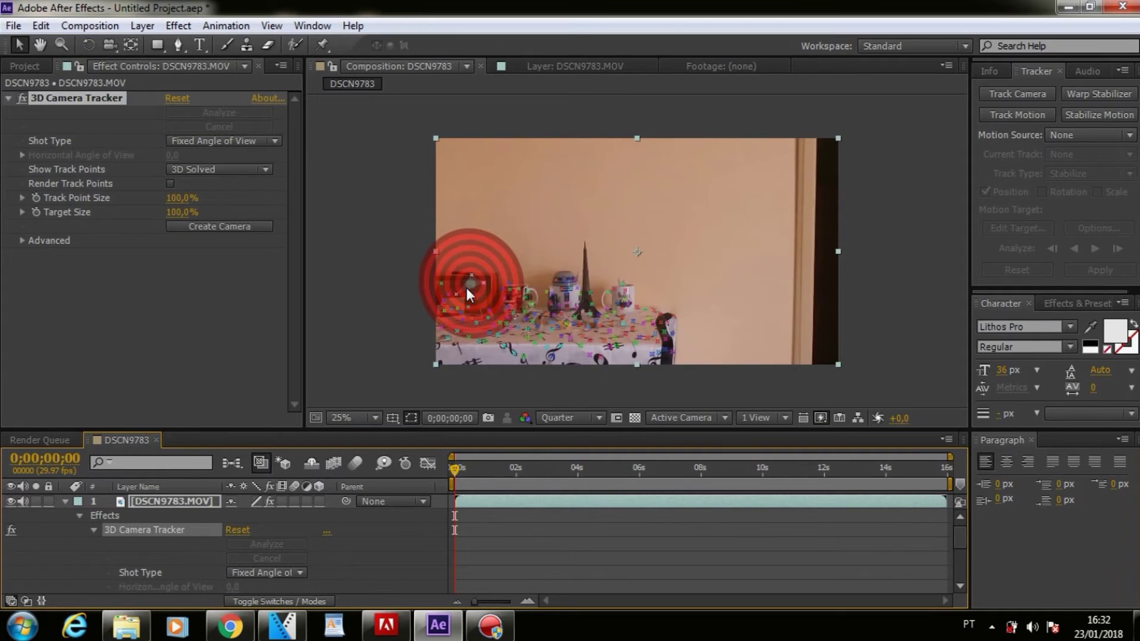
- Create Track Solid 1 and a camera at the red target, then select the pink solid
left_click(468, 289)
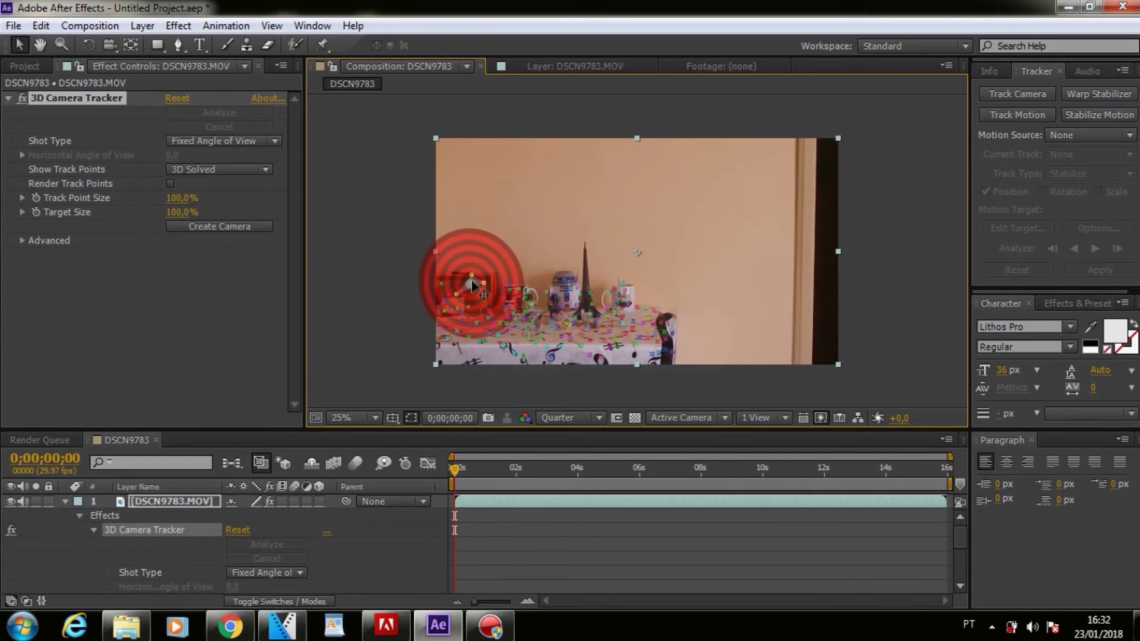
right_click(472, 285)
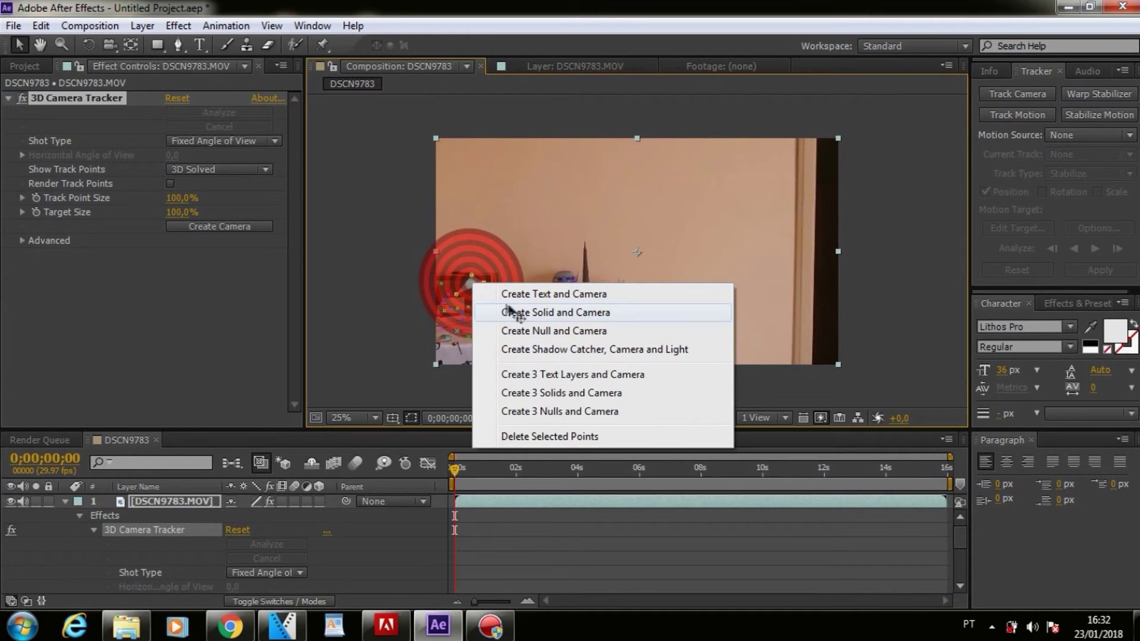
left_click(565, 315)
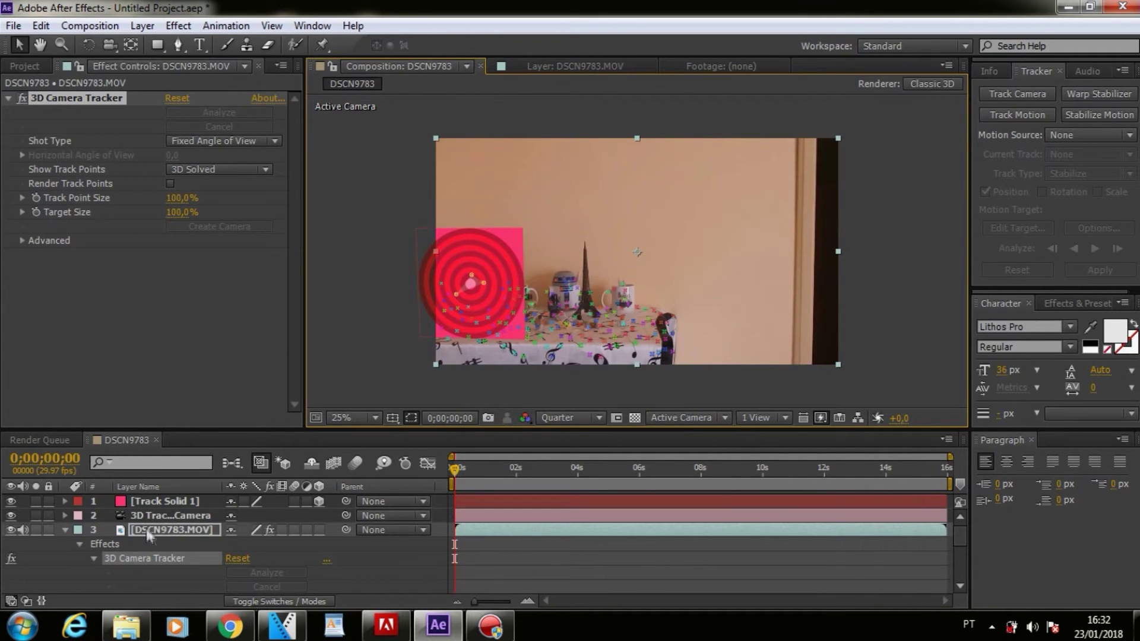
left_click(178, 503)
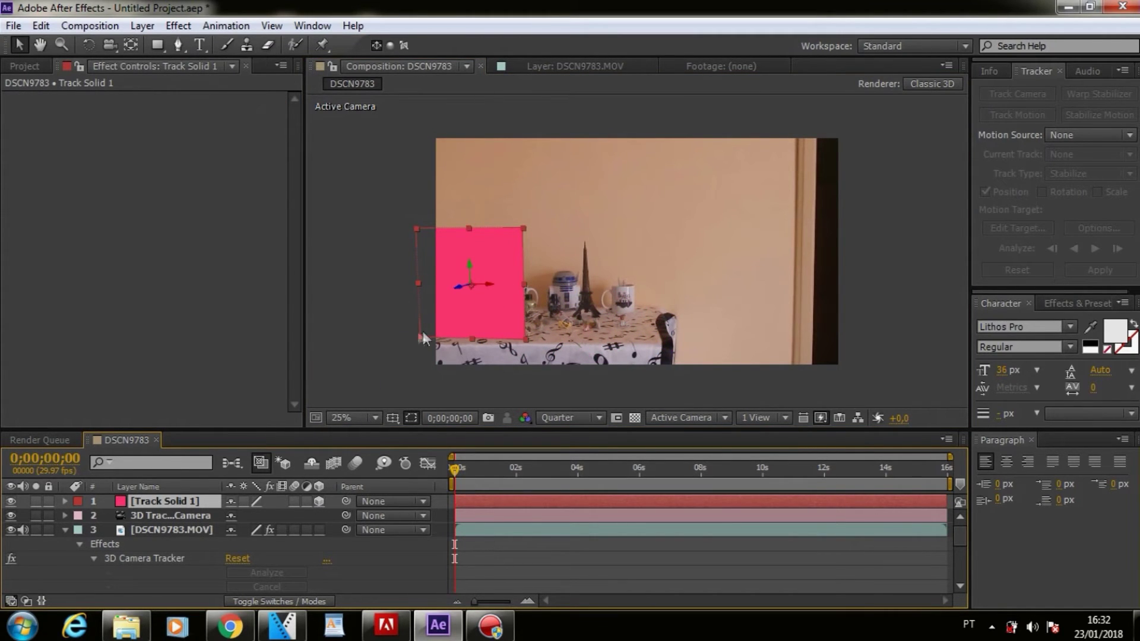
right_click(166, 503)
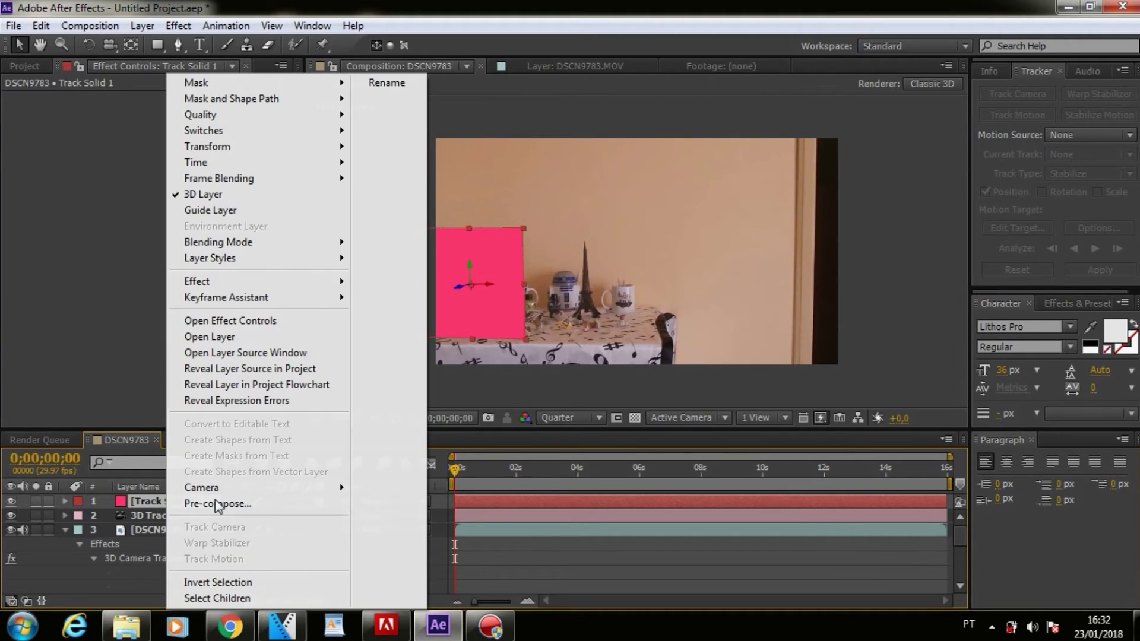
- Pre-compose Track Solid 1 into a new composition named 'ew' and open it
left_click(234, 504)
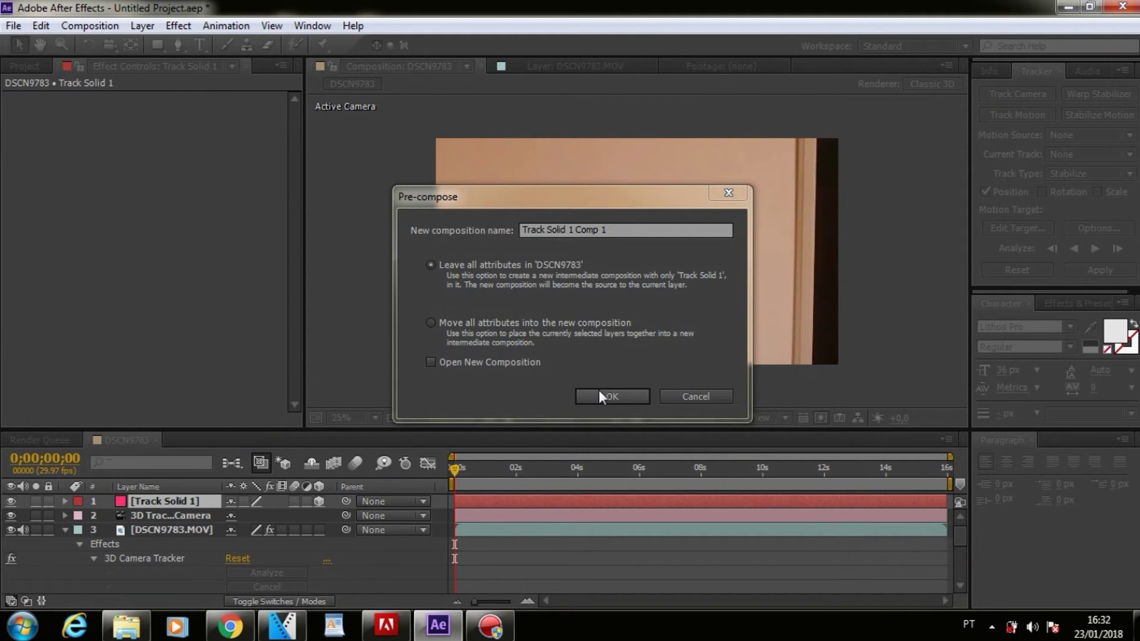
type("ew")
left_click(629, 402)
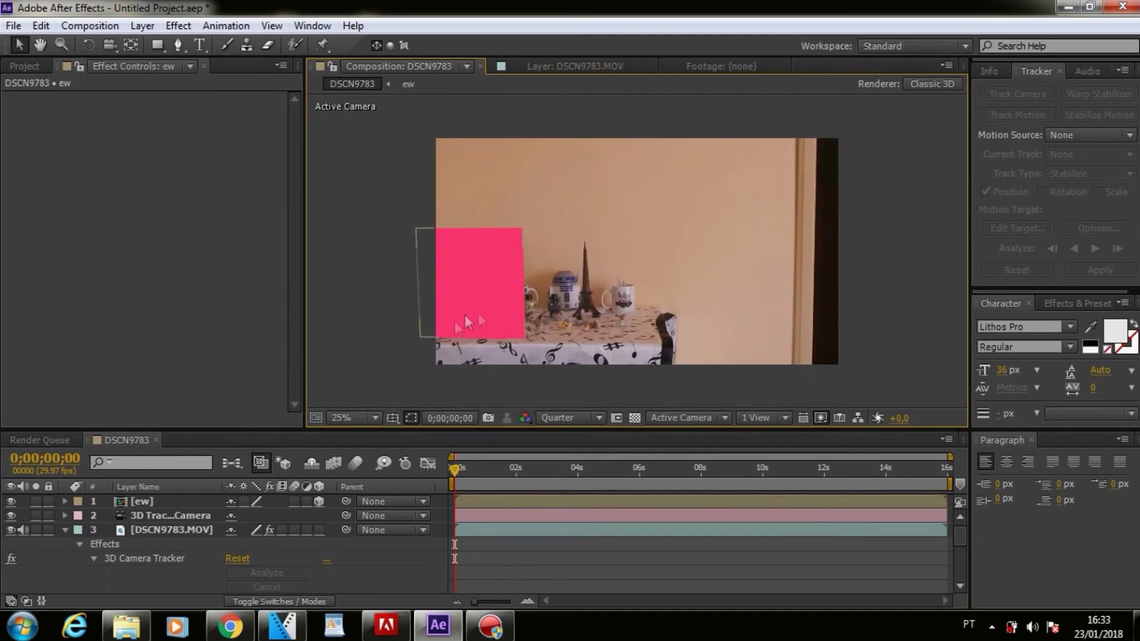
double_click(142, 502)
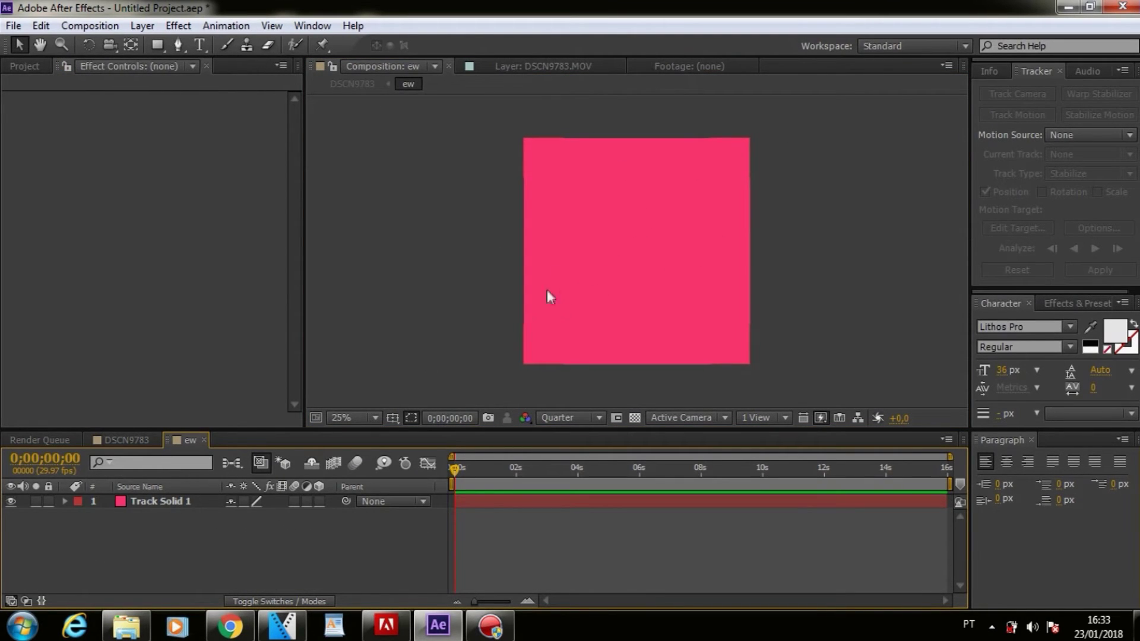
- Add YouTube-icon-400x400.png into ew above the solid and scale it to fill the composition
left_click(182, 503)
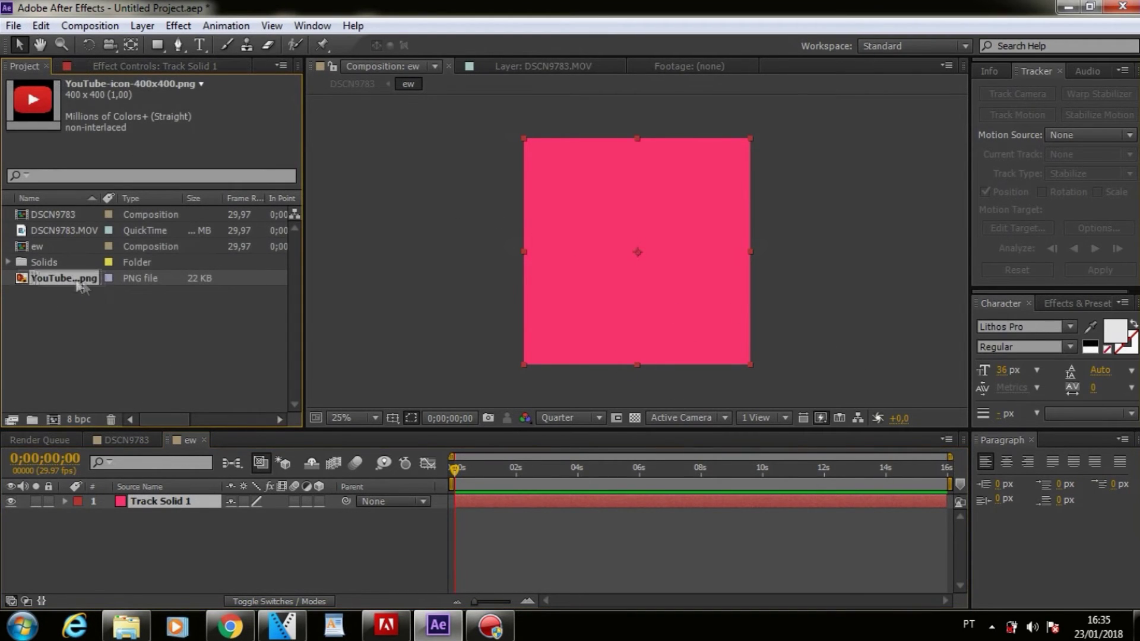
left_click_drag(81, 287, 204, 501)
left_click_drag(161, 471, 161, 475)
mouse_move(596, 294)
left_mouse_down()
mouse_move(503, 388)
mouse_move(518, 379)
left_mouse_up()
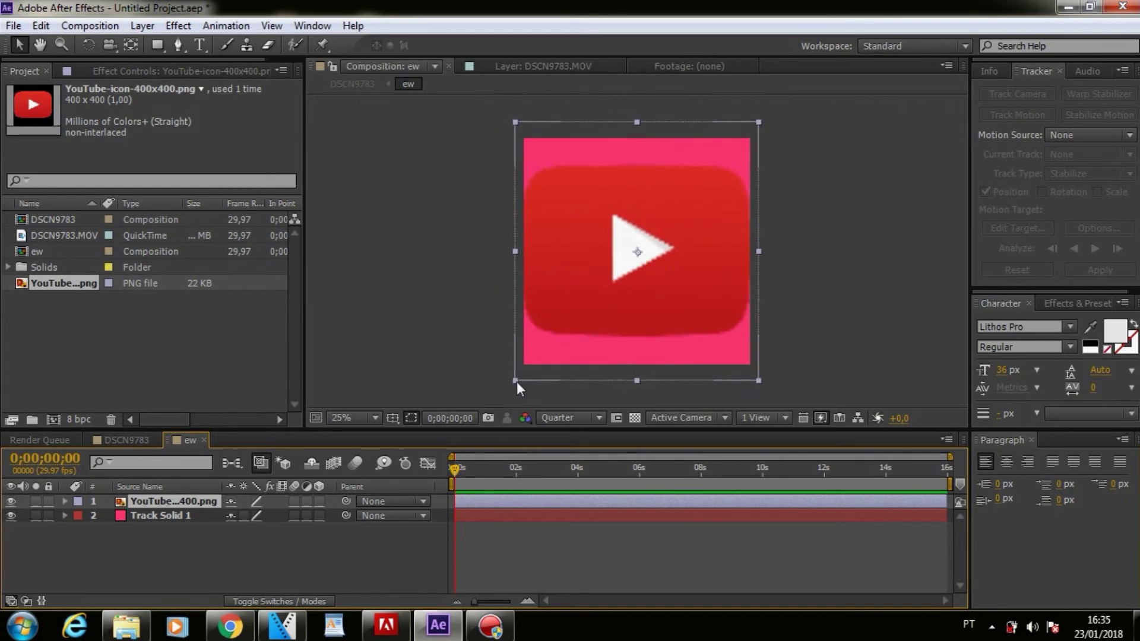
- Delete Track Solid 1, leaving the YouTube logo, and return to the DSCN9783 composition
left_click(165, 516)
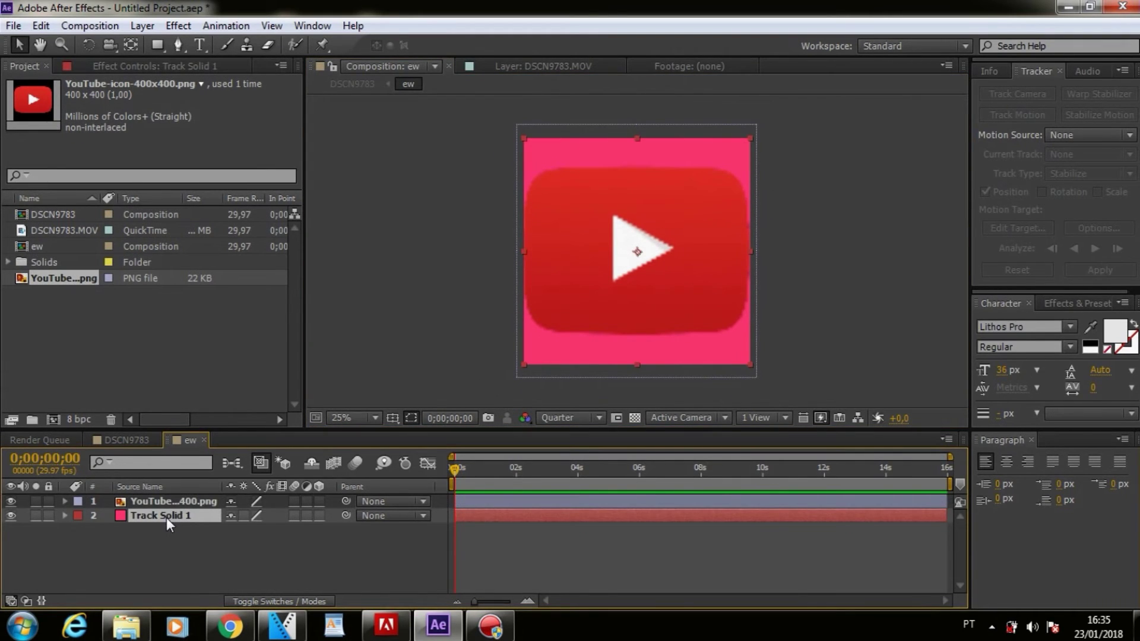
key("Delete")
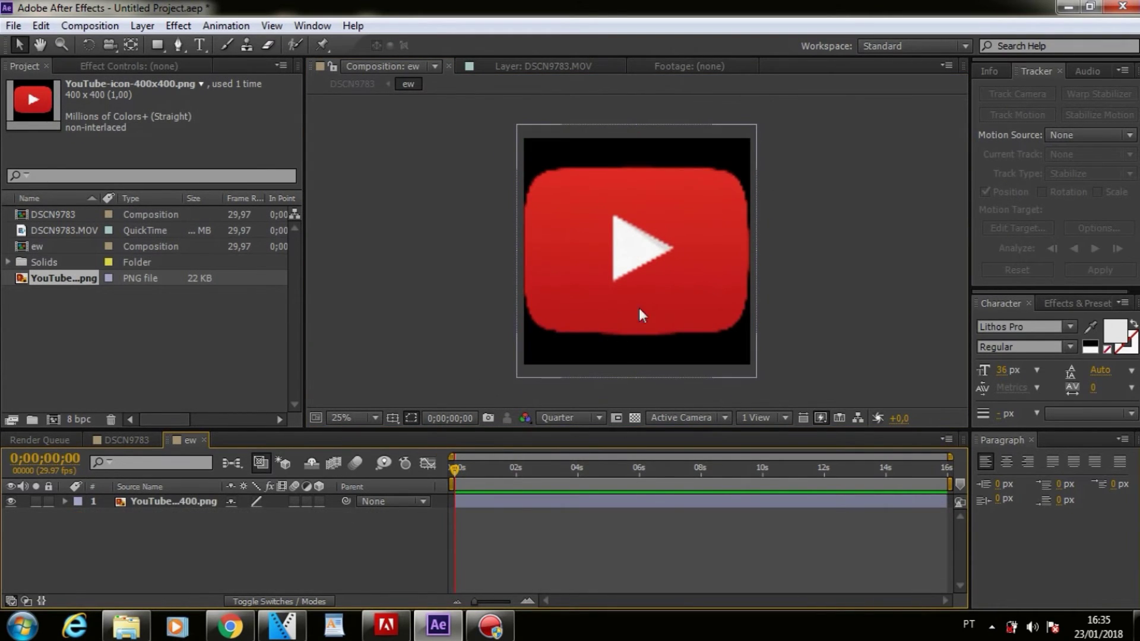
left_click(639, 309)
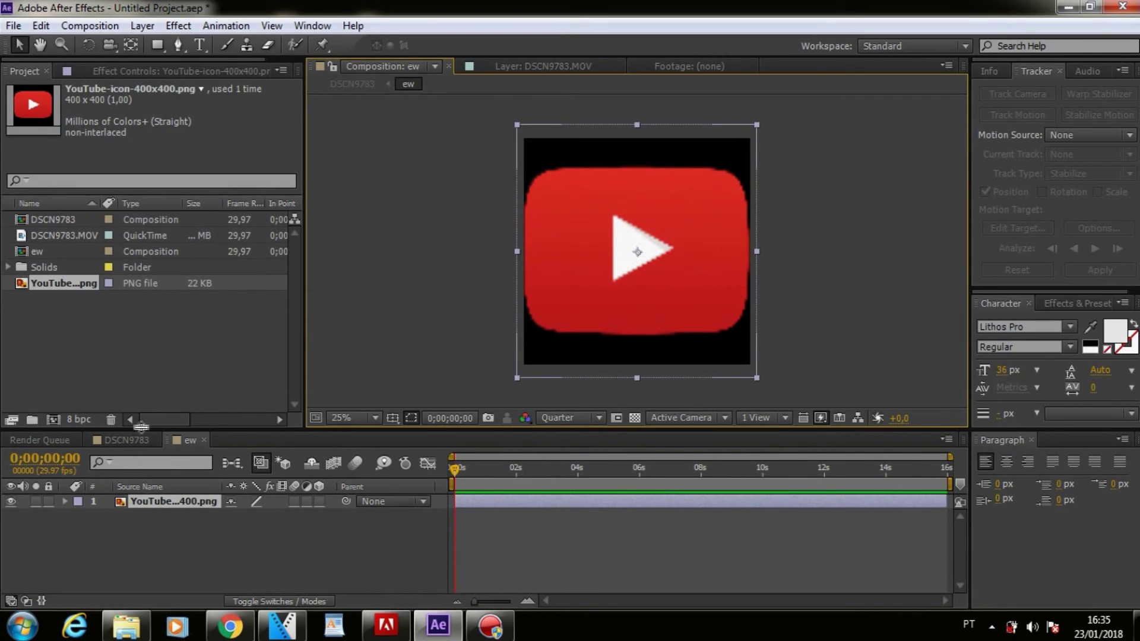
left_click(121, 440)
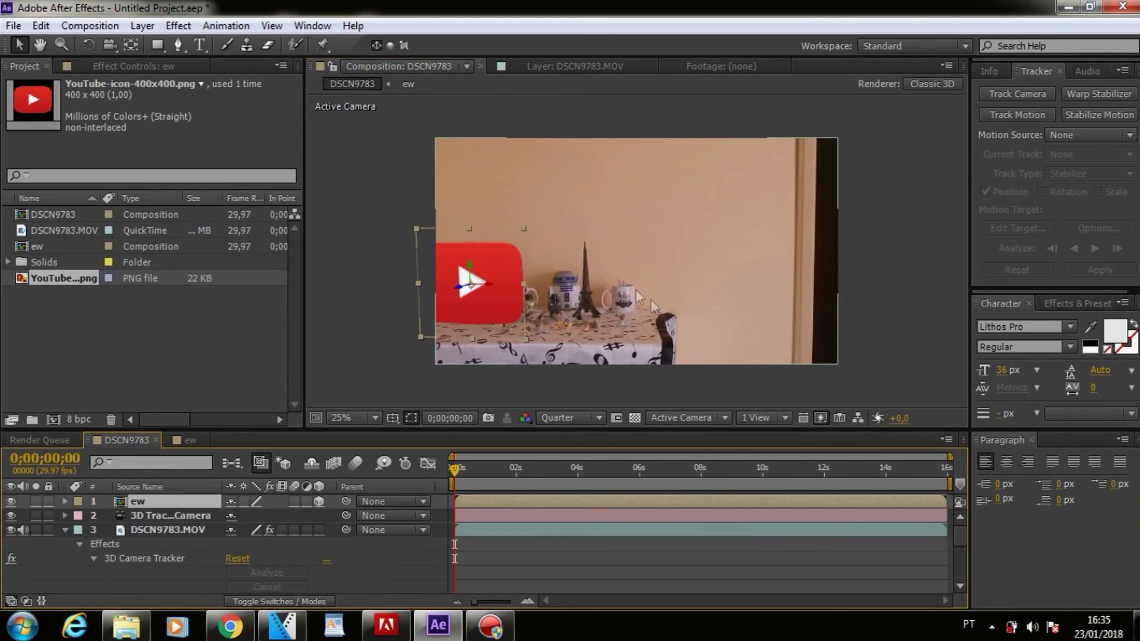
left_click_drag(489, 471, 609, 482)
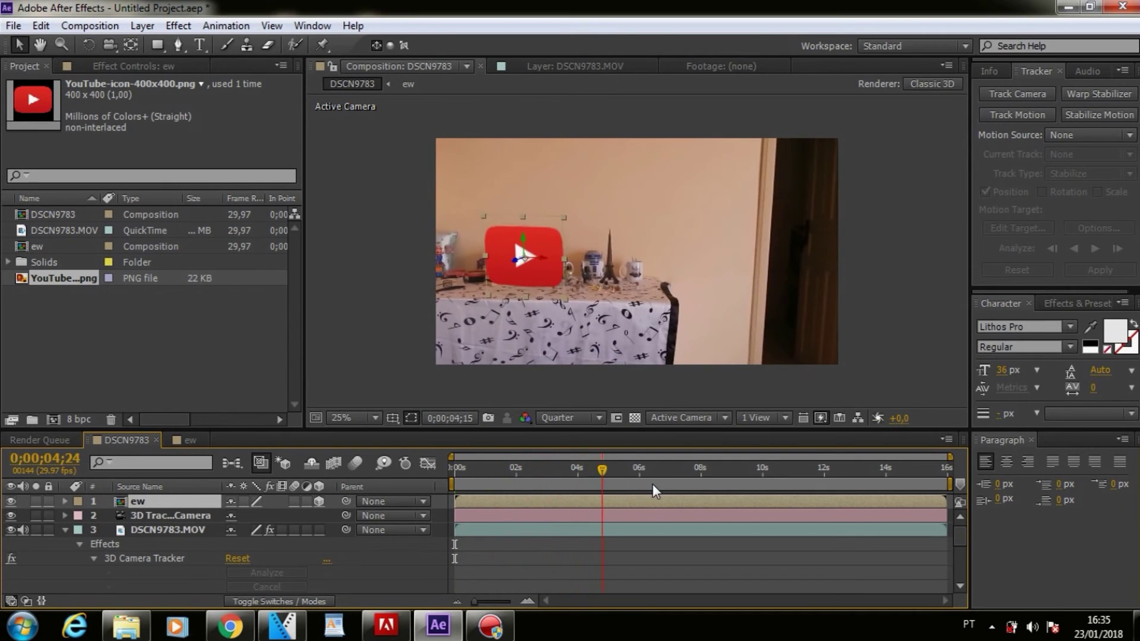
left_click_drag(653, 486, 458, 462)
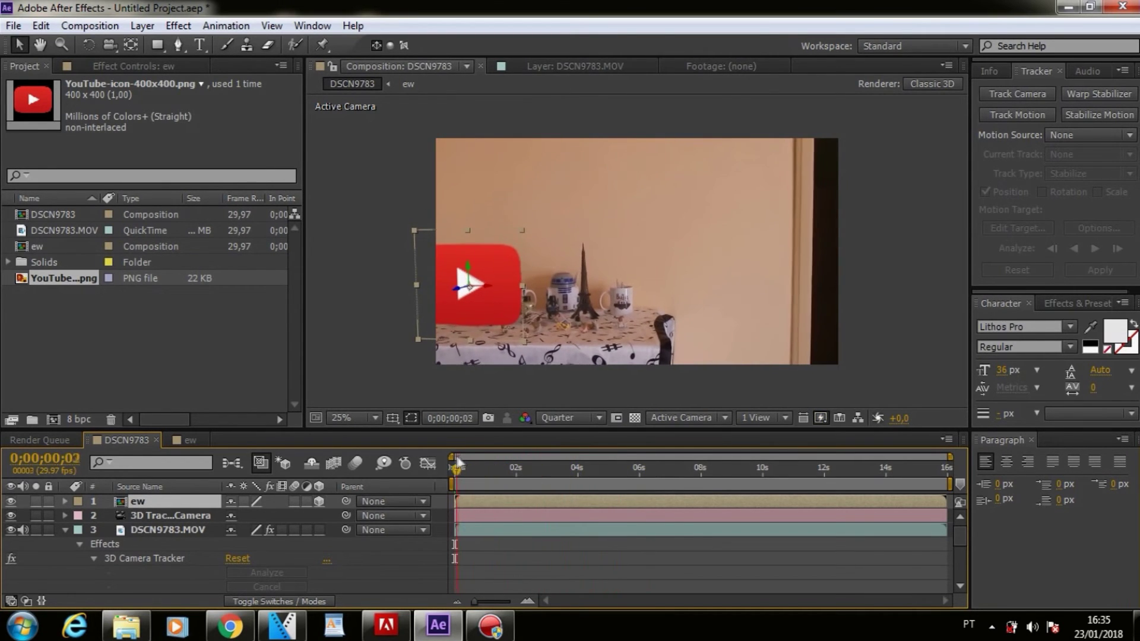
key("space")
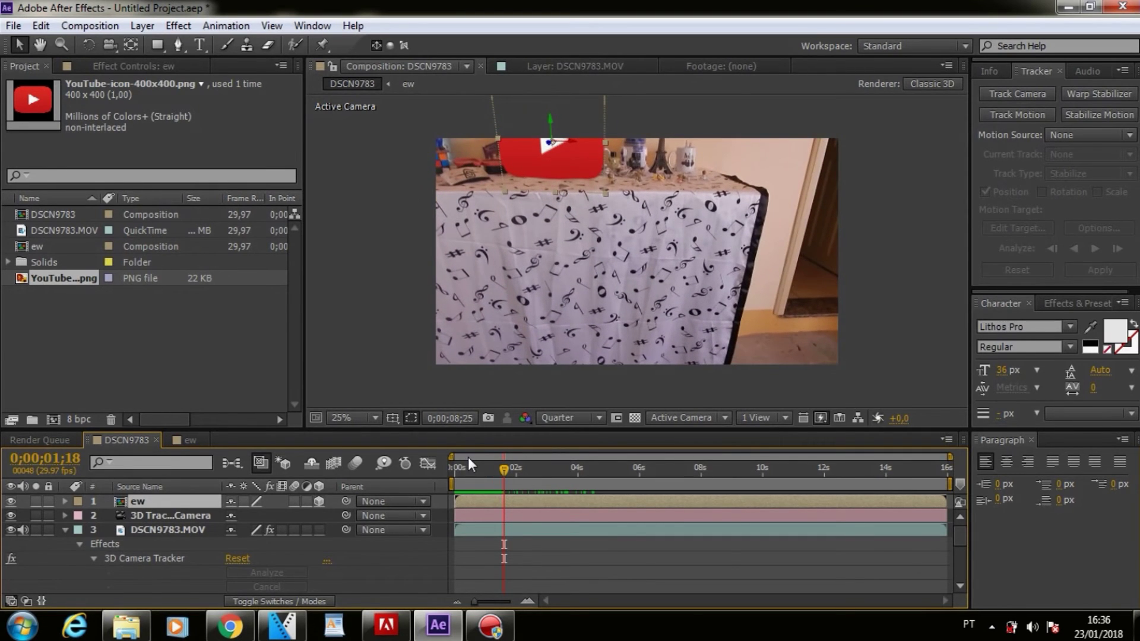
key("space")
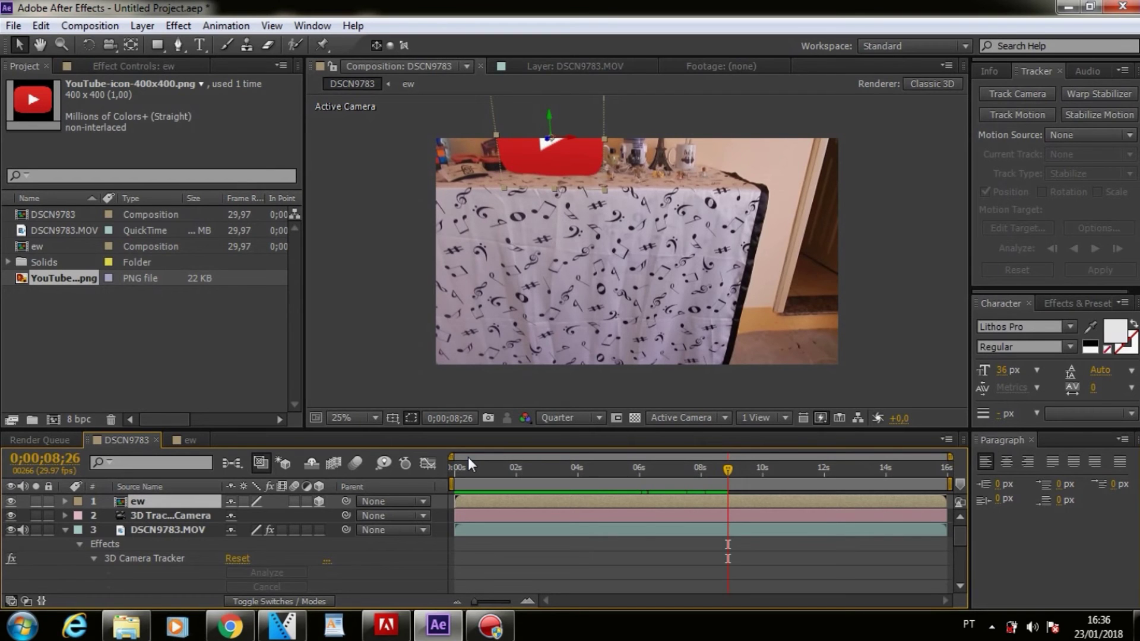
key("Page_Down")
key("Page_Down")
key("Page_Down")
key("Page_Down")
key("Page_Down")
key("Page_Down")
key("Page_Down")
key("Page_Down")
key("Page_Down")
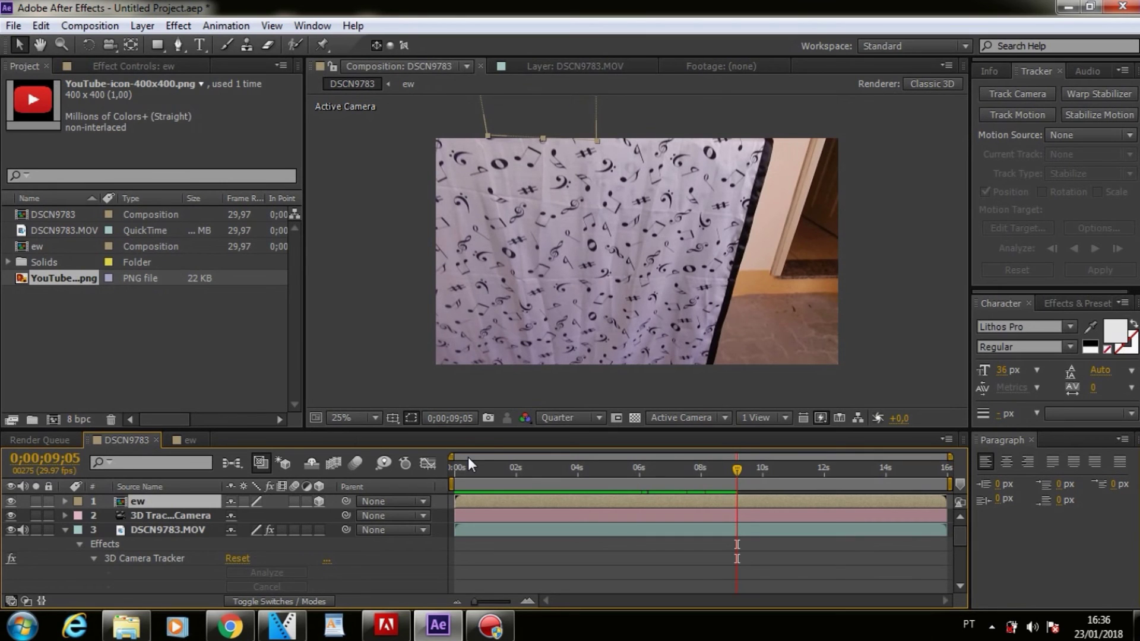
key("Page_Up")
key("Page_Up")
key("Page_Up")
key("Page_Up")
key("Page_Up")
key("Page_Up")
key("Page_Up")
key("Page_Up")
key("Page_Up")
key("Page_Up")
key("Page_Up")
key("Page_Up")
key("Page_Up")
key("Page_Up")
key("Page_Up")
key("Page_Up")
key("Page_Up")
key("Page_Up")
key("Page_Up")
key("Page_Up")
key("Page_Up")
key("Page_Up")
key("Page_Up")
key("Page_Up")
key("Page_Up")
key("Page_Up")
key("Page_Up")
key("Page_Up")
key("Page_Up")
key("Page_Up")
key("Page_Up")
key("Page_Up")
key("Page_Up")
key("Page_Up")
key("Page_Up")
key("Page_Up")
key("Page_Up")
key("Page_Up")
key("Page_Up")
key("Page_Up")
key("Page_Up")
key("Page_Up")
key("Page_Up")
key("Page_Up")
key("Page_Up")
key("Page_Up")
key("Page_Up")
key("Page_Up")
key("Page_Up")
key("Page_Up")
key("Page_Up")
key("Page_Up")
key("Page_Up")
key("Page_Up")
key("Page_Up")
key("Page_Up")
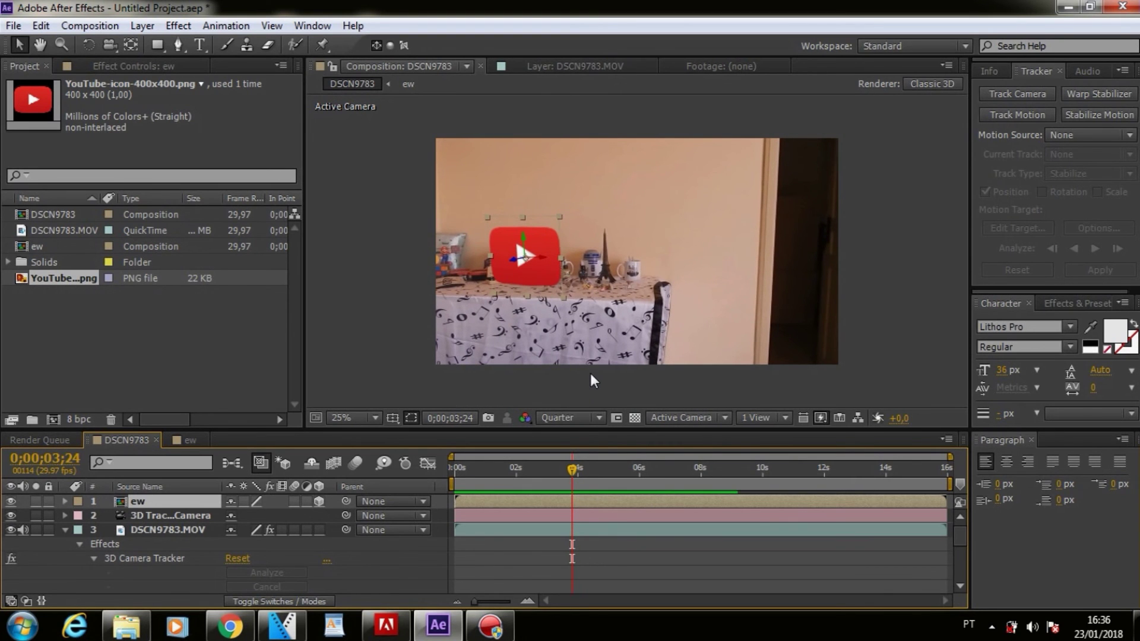